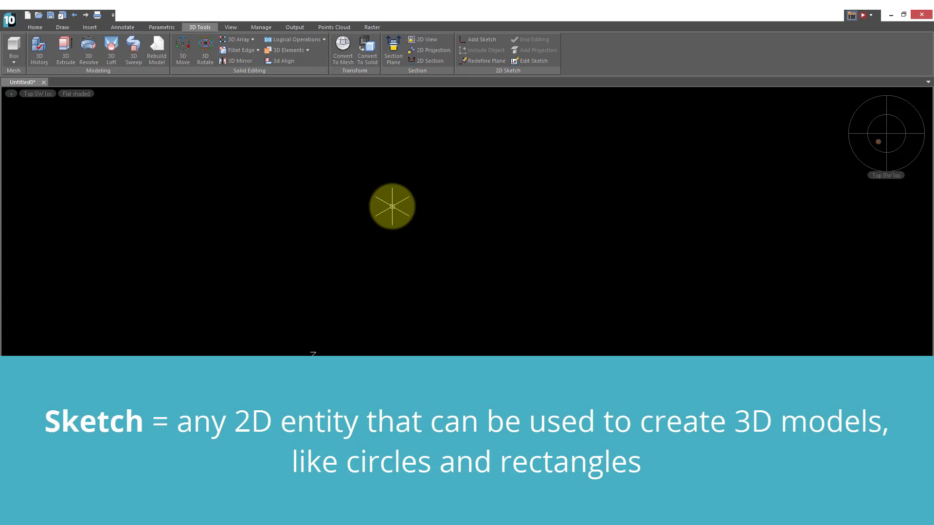
Draw a circle and extrude it into a new solid with a distance of 150 and a taper of 0.
{"action": "left_click", "coordinate": [371, 241]}
{"action": "left_click", "coordinate": [476, 286]}
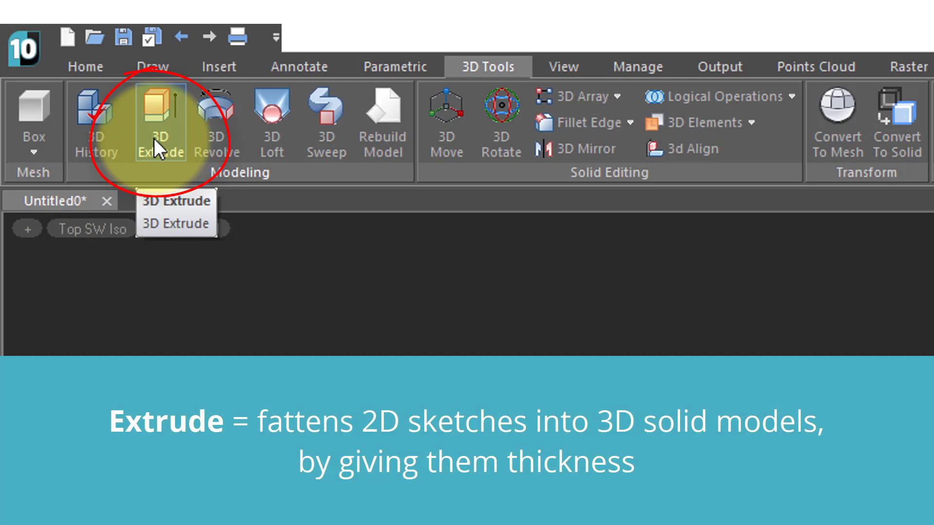
{"action": "left_click", "coordinate": [153, 138]}
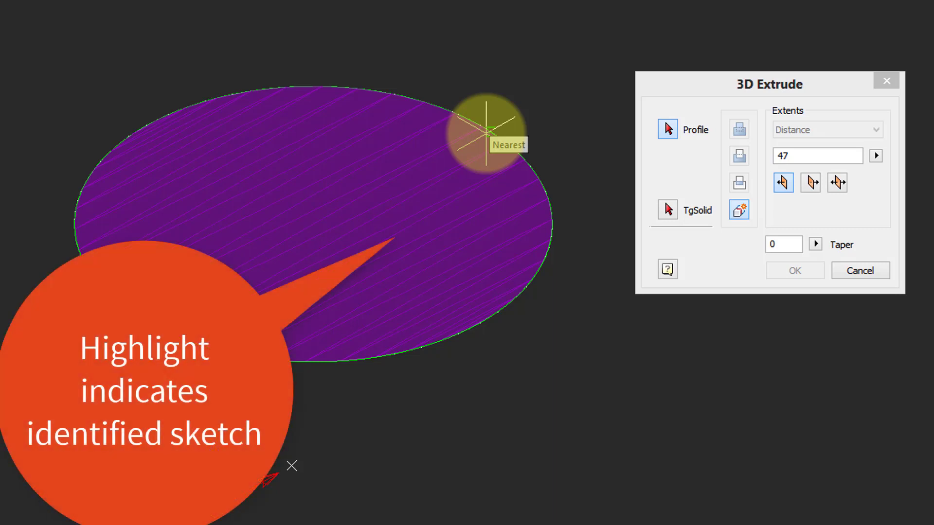
{"action": "left_click", "coordinate": [486, 131]}
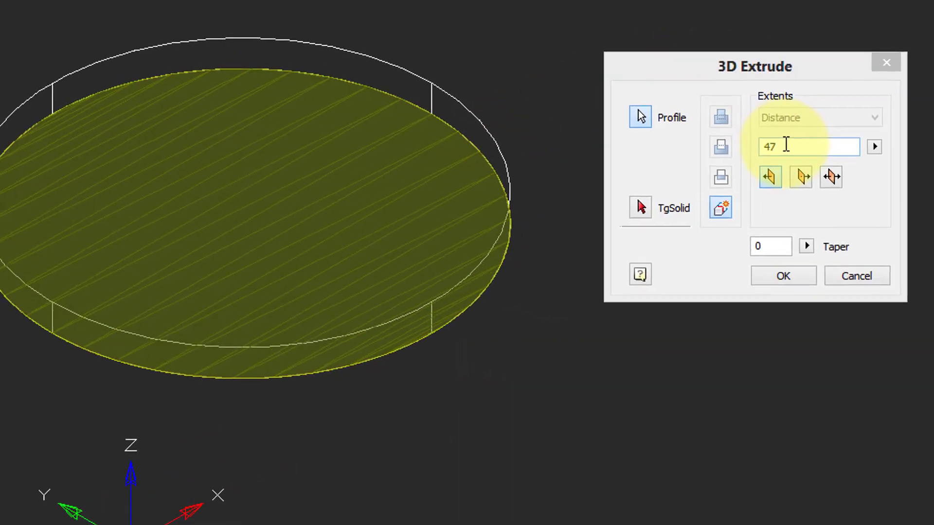
{"action": "left_click_drag", "start_coordinate": [786, 146], "coordinate": [762, 147]}
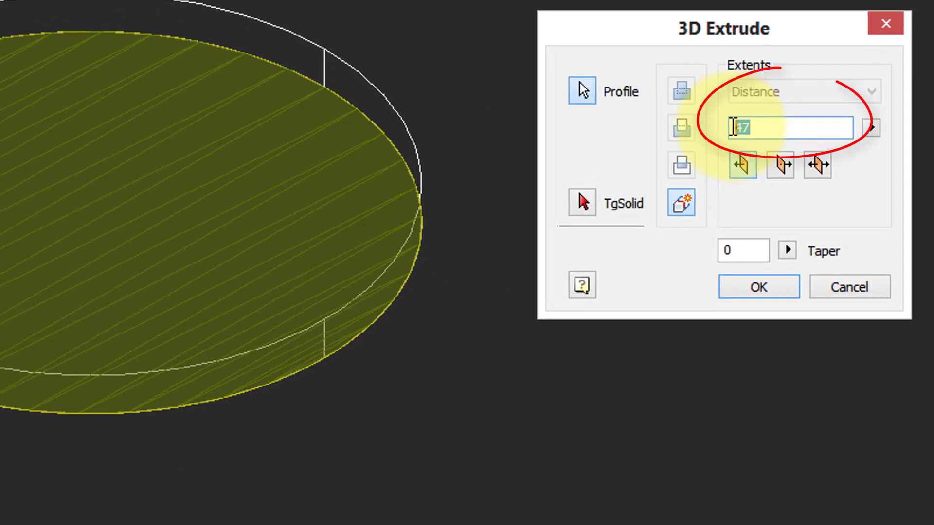
{"action": "type", "text": "100"}
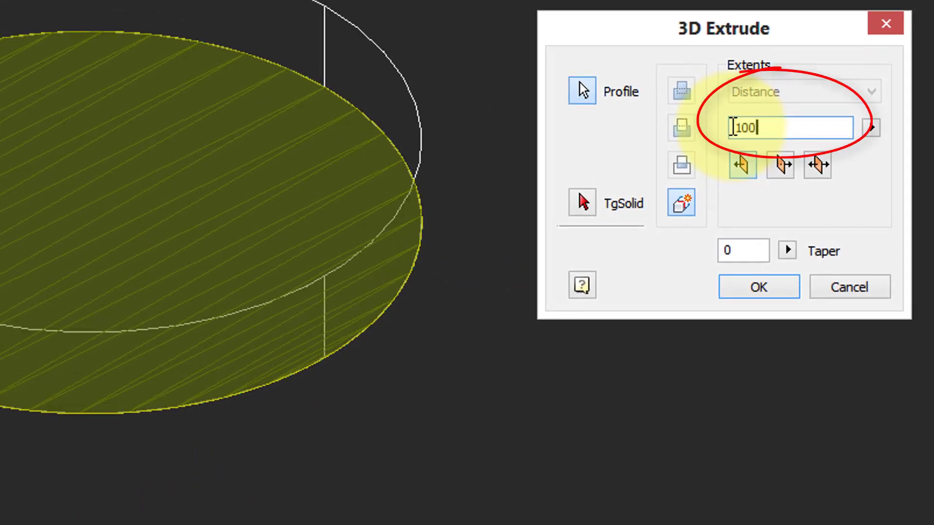
{"action": "key", "text": "BackSpace"}
{"action": "key", "text": "BackSpace"}
{"action": "key", "text": "BackSpace"}
{"action": "type", "text": "10"}
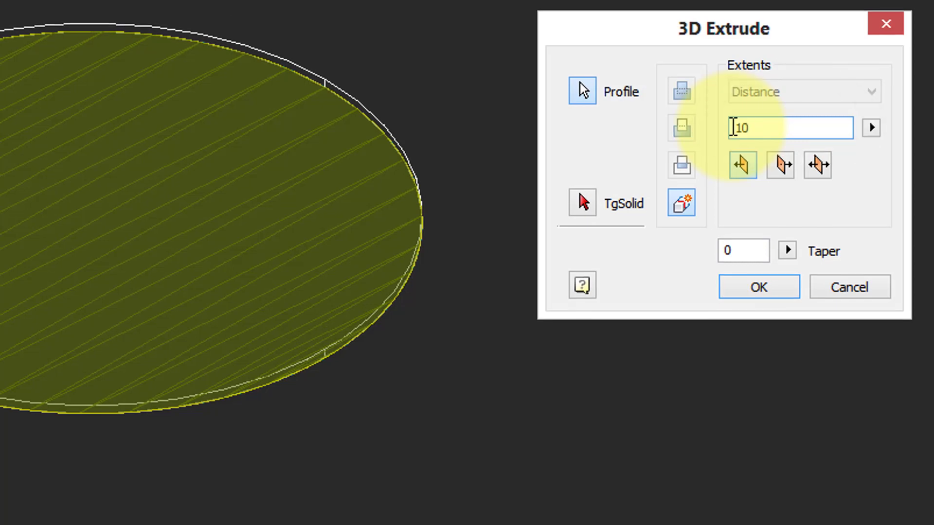
{"action": "key", "text": "BackSpace"}
{"action": "type", "text": "50"}
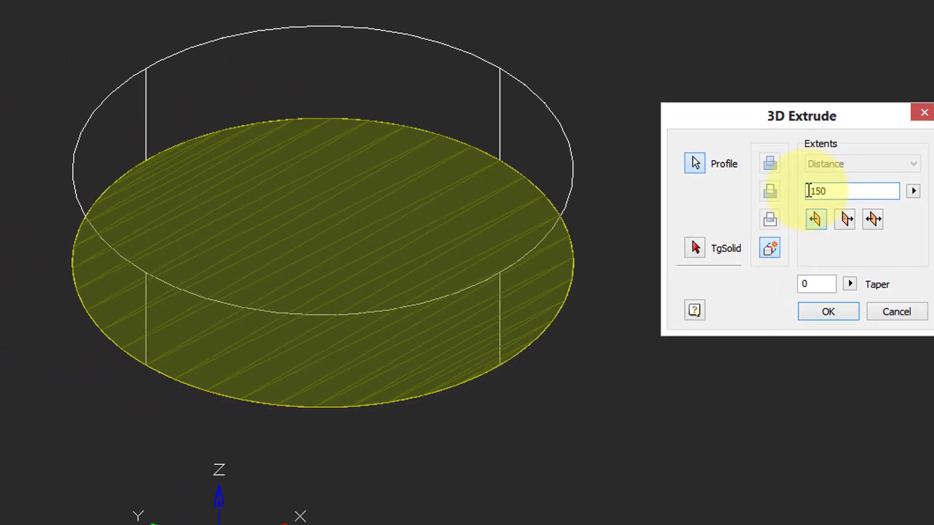
{"action": "left_click", "coordinate": [842, 308]}
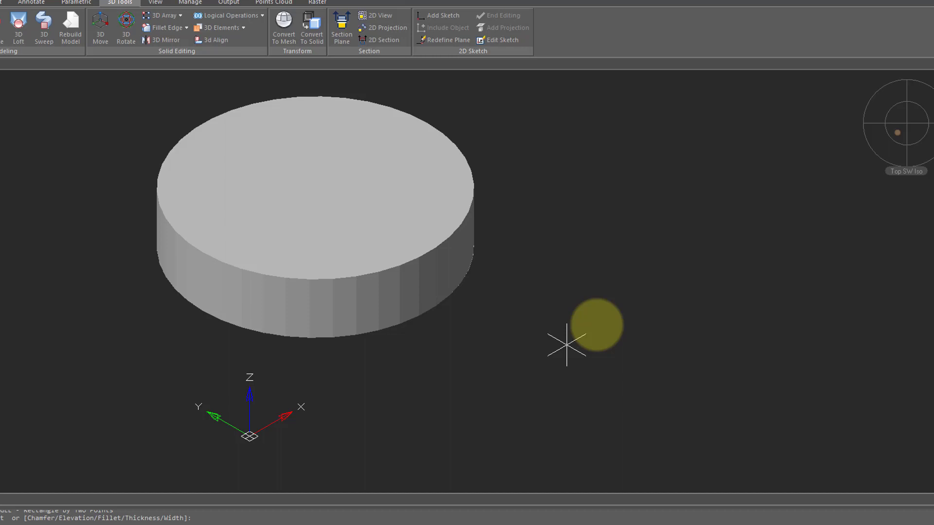
Draw a rectangle beside the cylinder and extrude it 150 in both directions with a taper of 10.
{"action": "left_click", "coordinate": [522, 290]}
{"action": "left_click", "coordinate": [751, 234]}
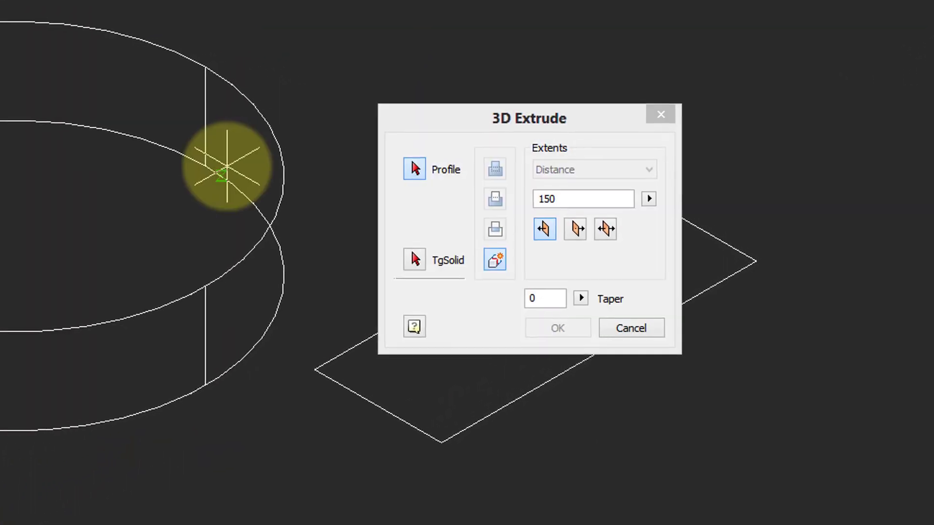
{"action": "left_click", "coordinate": [417, 168]}
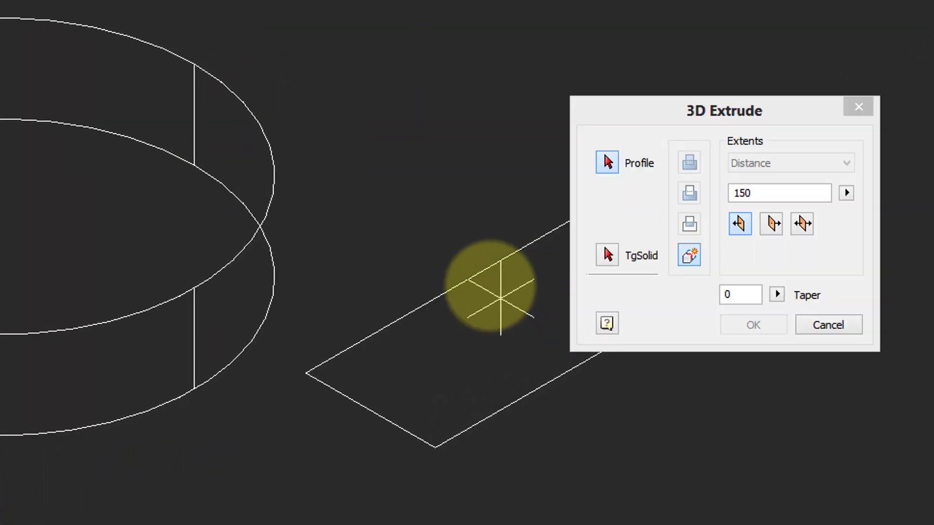
{"action": "left_click", "coordinate": [483, 276]}
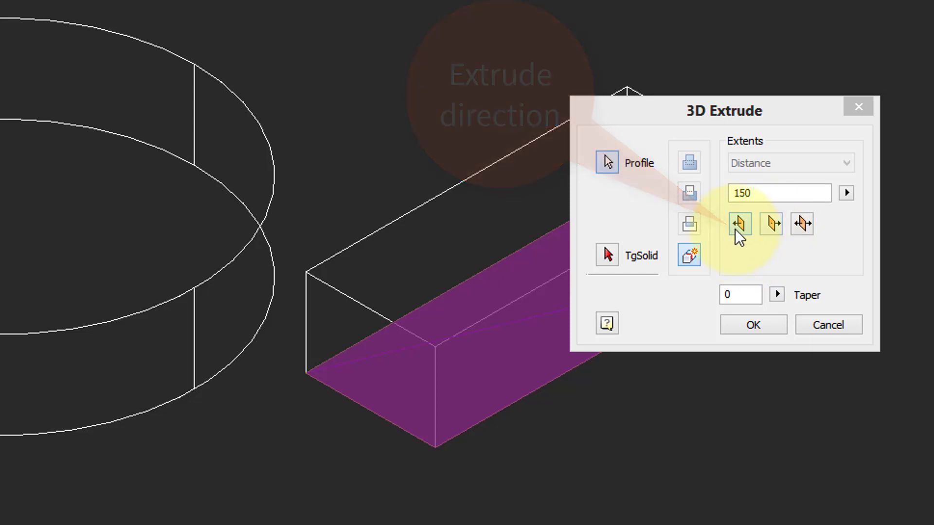
{"action": "left_click", "coordinate": [773, 203]}
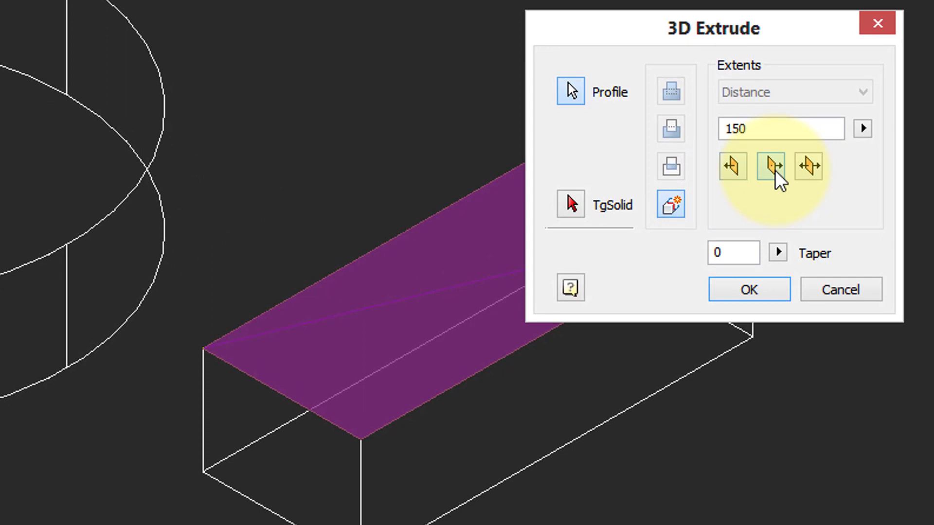
{"action": "left_click", "coordinate": [811, 166]}
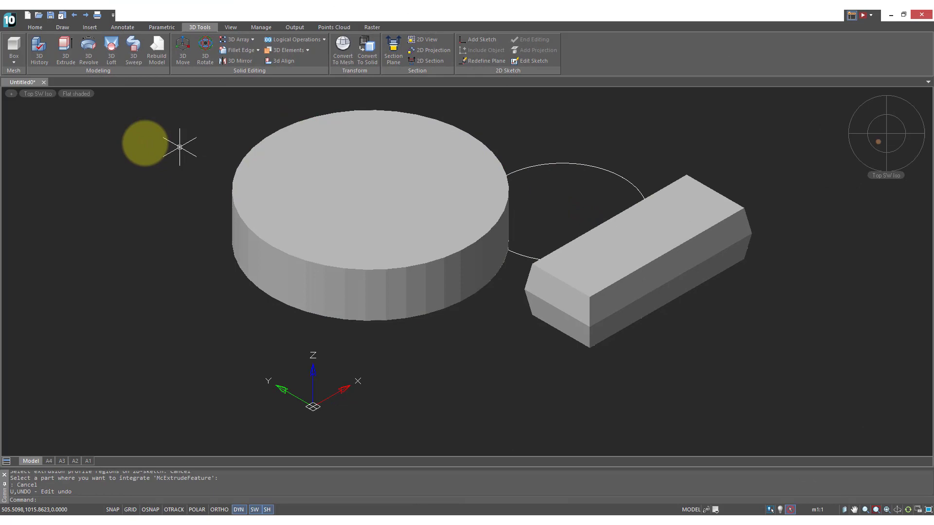
Extrude the remaining circle 150 in both directions with a taper of 10, subtracting it from the rectangular block.
{"action": "left_click", "coordinate": [66, 51]}
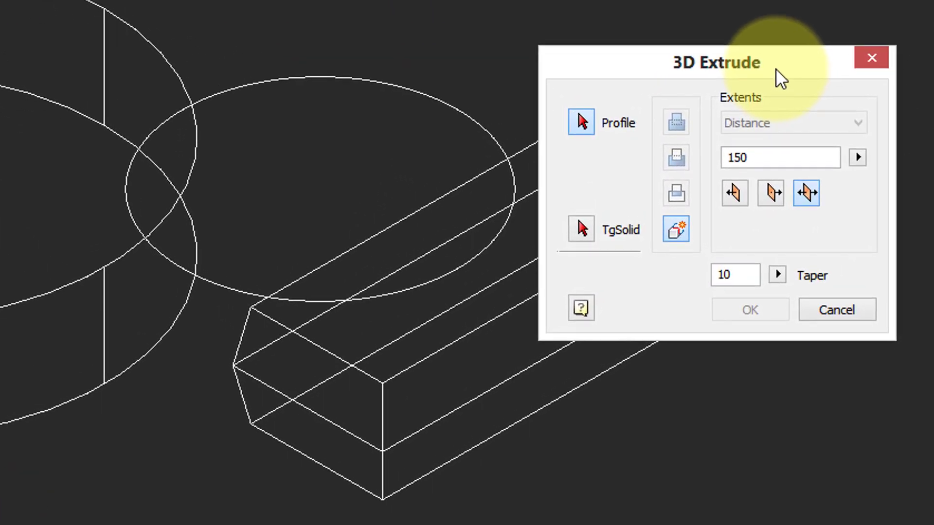
{"action": "left_click", "coordinate": [469, 117]}
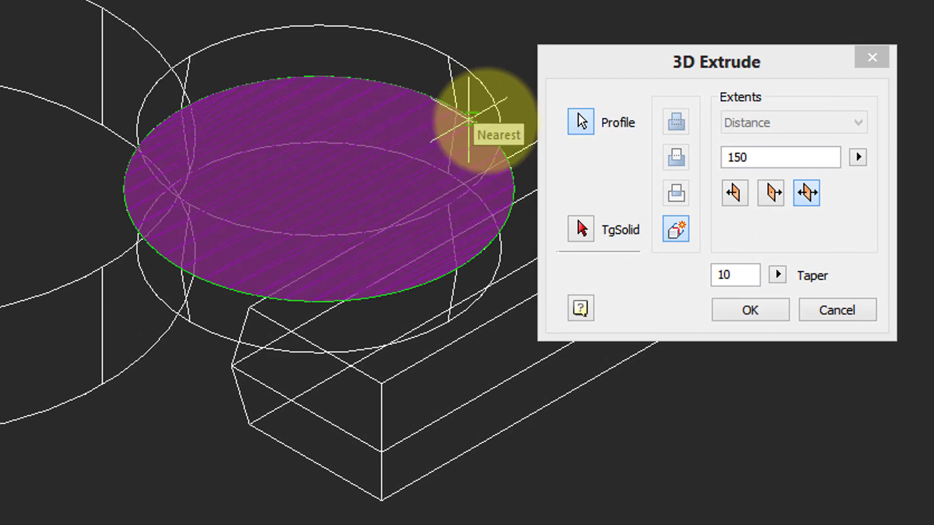
{"action": "left_click", "coordinate": [580, 230]}
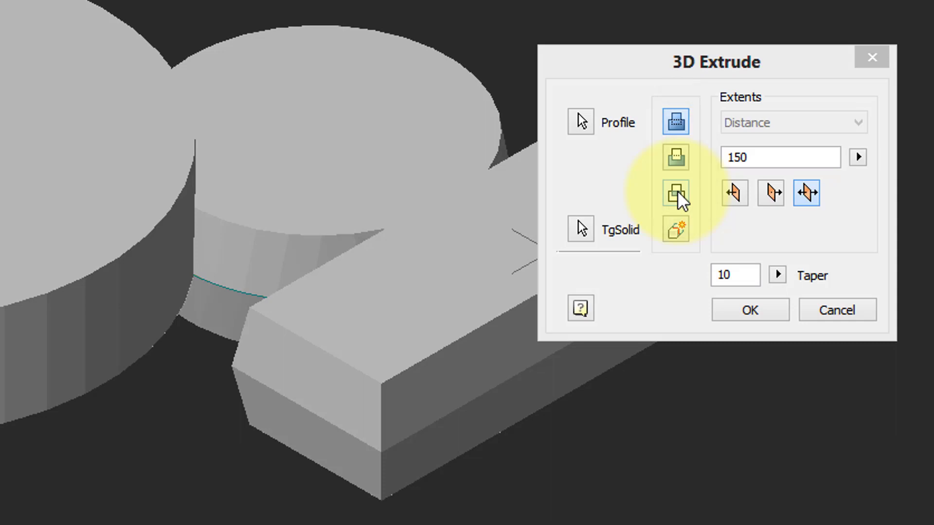
{"action": "left_click", "coordinate": [679, 163]}
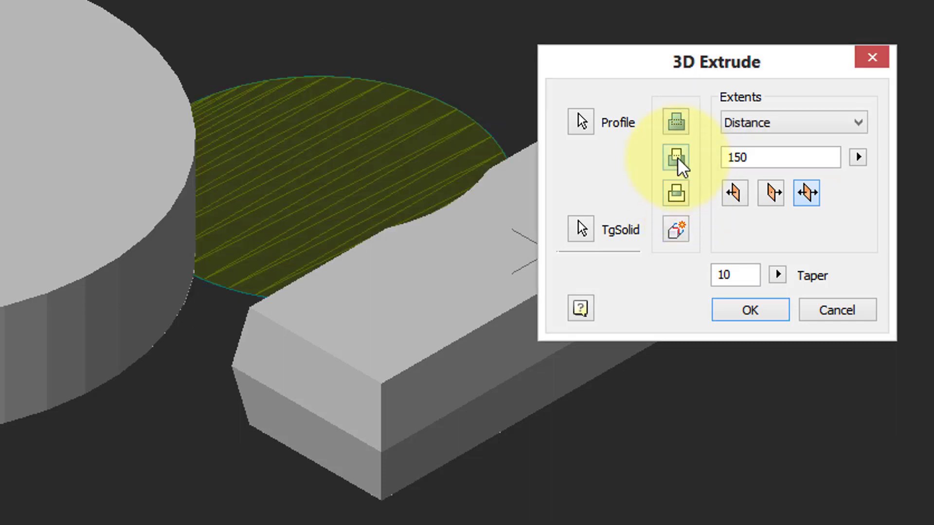
{"action": "left_click", "coordinate": [749, 310]}
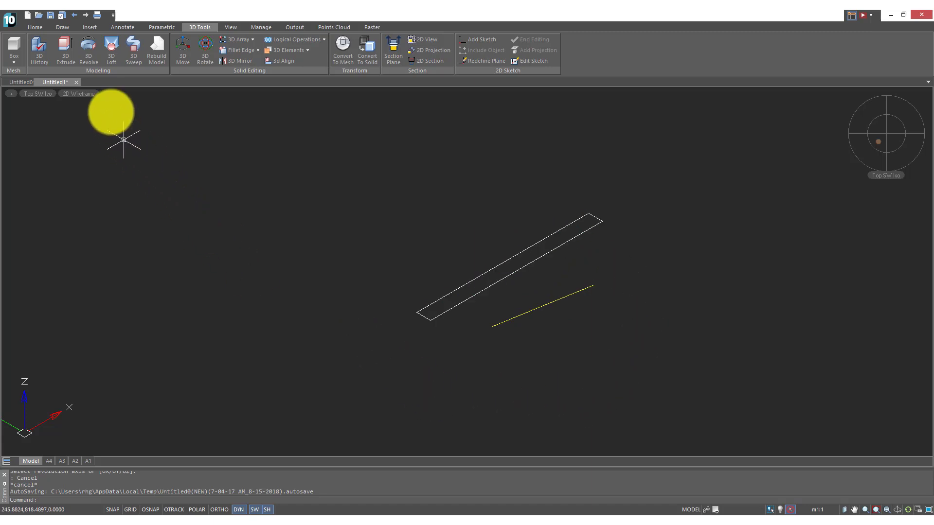
Set up a 3D Revolve of the narrow rectangle about the separate yellow line.
{"action": "left_click", "coordinate": [90, 55]}
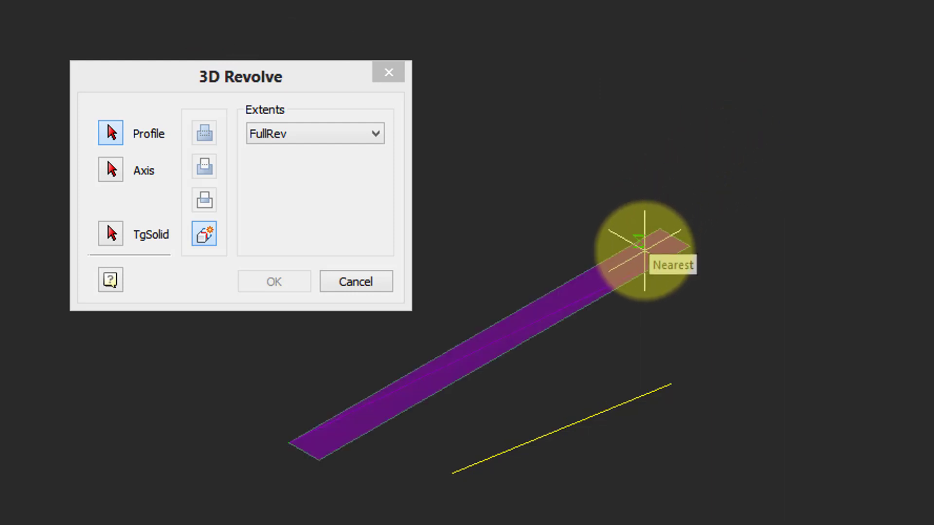
{"action": "left_click", "coordinate": [642, 250]}
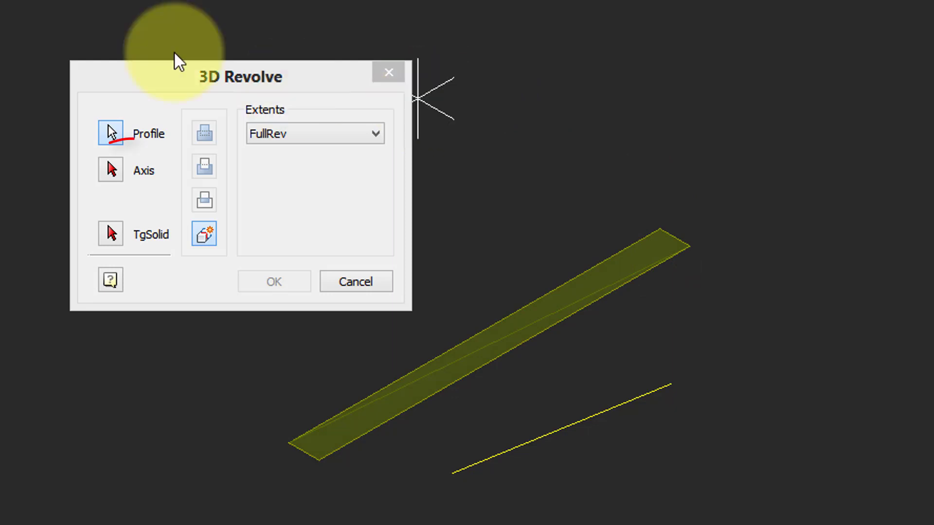
{"action": "left_click", "coordinate": [109, 167]}
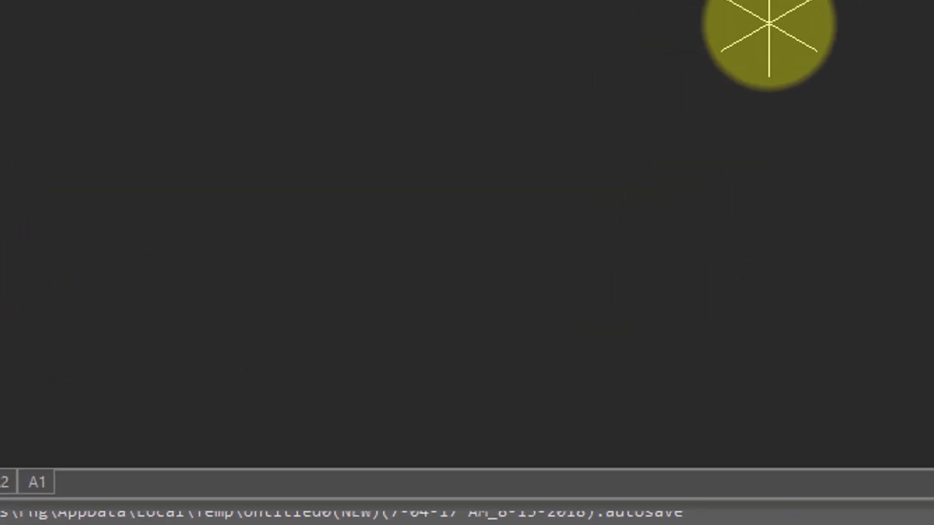
{"action": "left_click", "coordinate": [362, 255]}
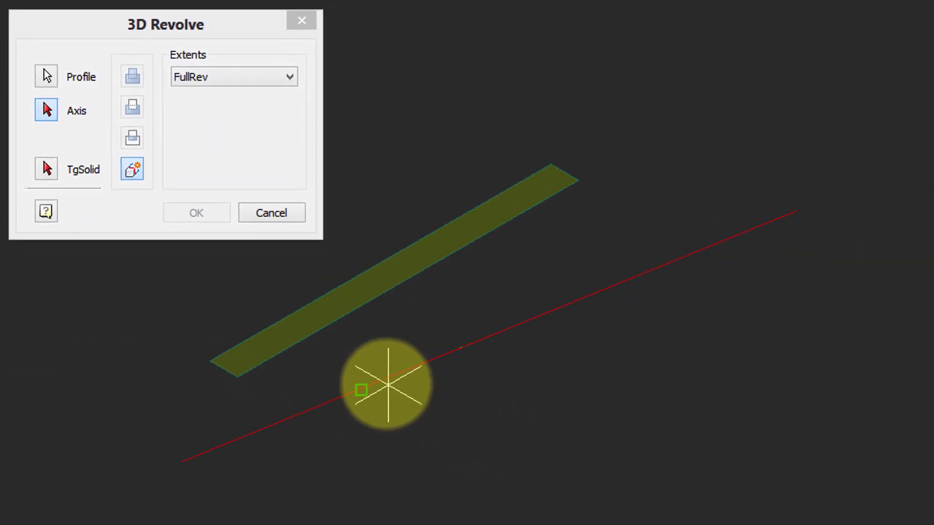
{"action": "left_click", "coordinate": [388, 384]}
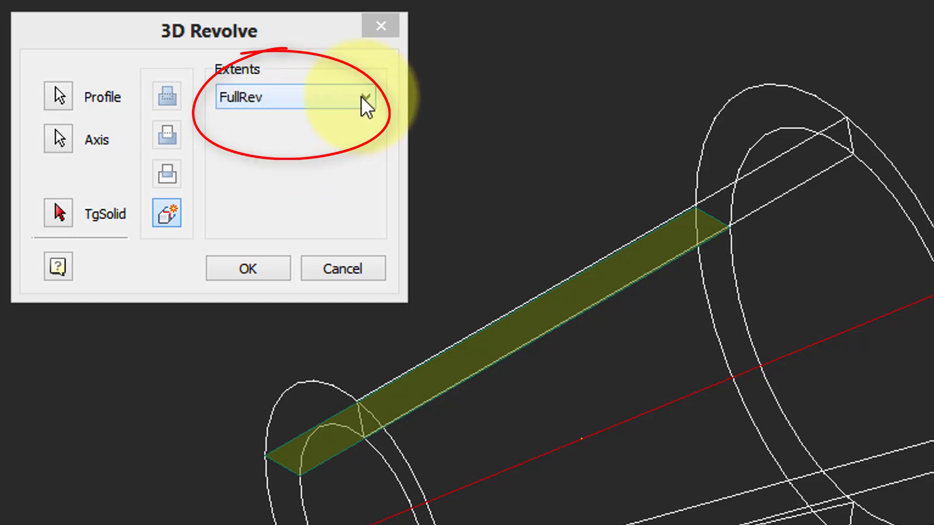
Limit the revolve to a RevAngle of 115, try the reverse direction, and set it to both directions.
{"action": "left_click", "coordinate": [359, 97]}
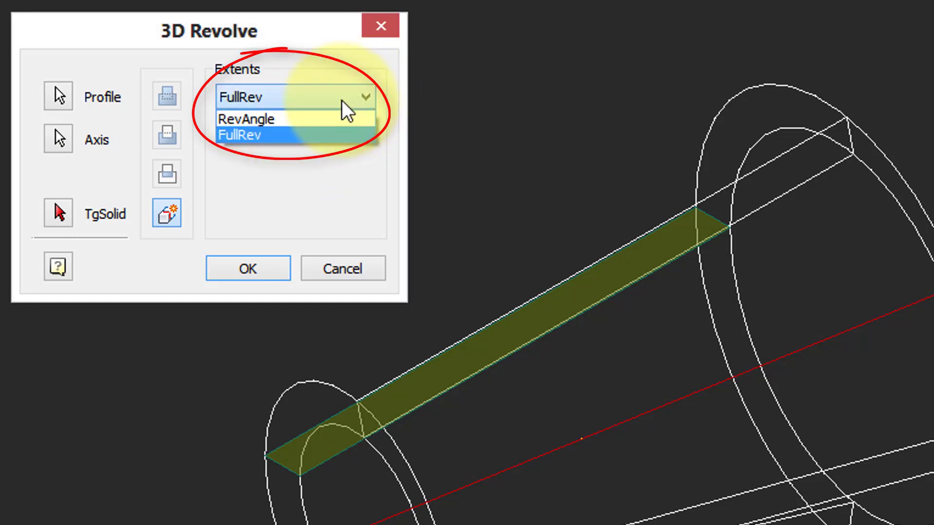
{"action": "left_click", "coordinate": [324, 105]}
{"action": "scroll", "coordinate": [329, 120], "scroll_direction": "up", "scroll_amount": 1}
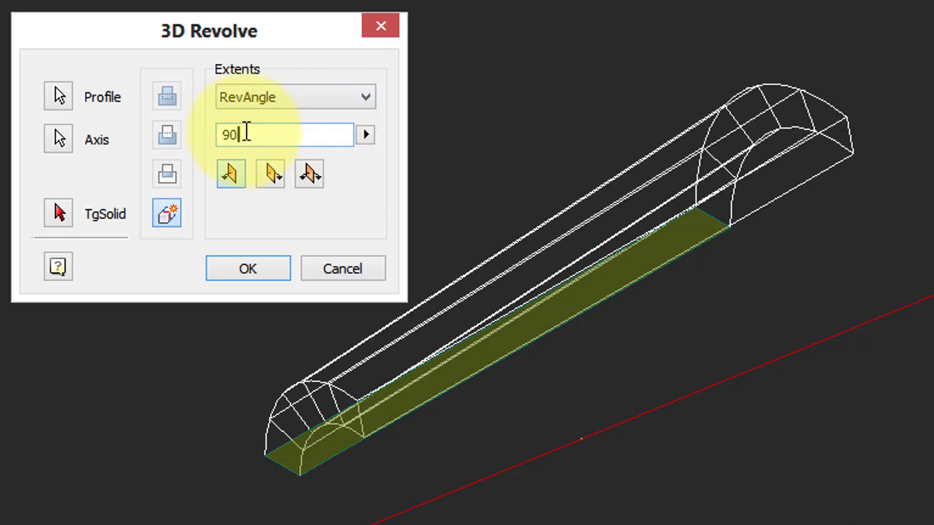
{"action": "left_click_drag", "start_coordinate": [246, 131], "coordinate": [209, 127]}
{"action": "type", "text": "115"}
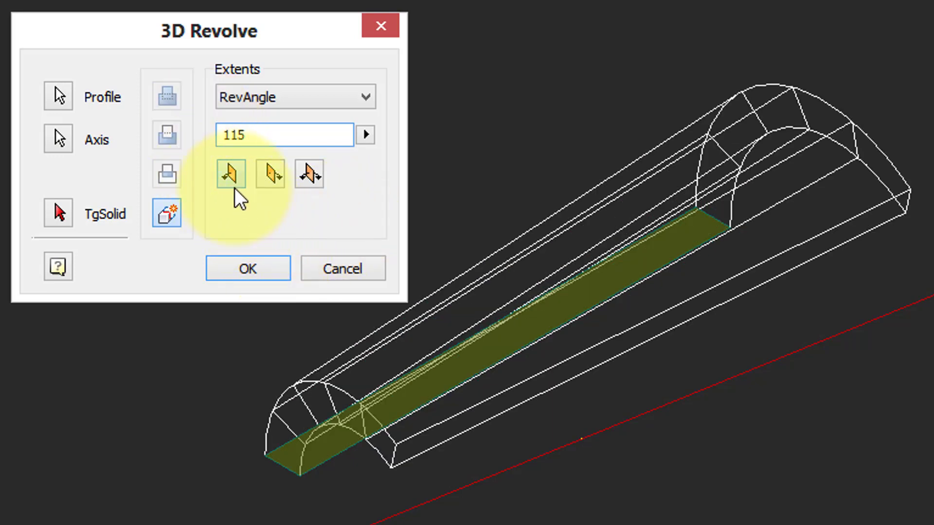
{"action": "left_click", "coordinate": [310, 174]}
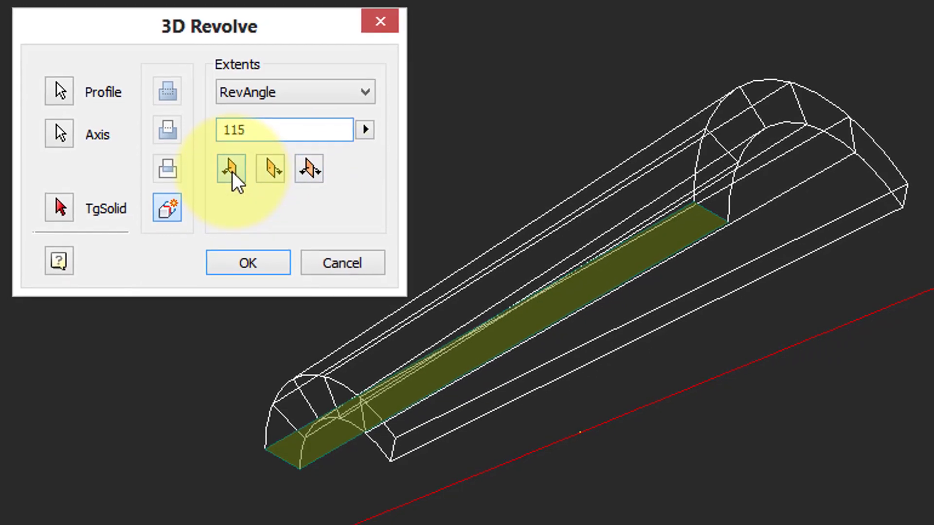
{"action": "left_click", "coordinate": [268, 170]}
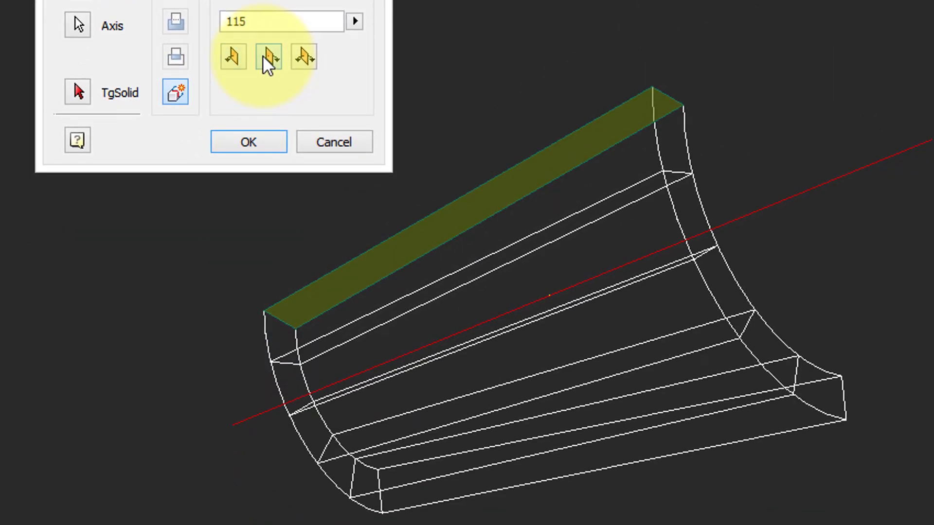
{"action": "left_click", "coordinate": [303, 58]}
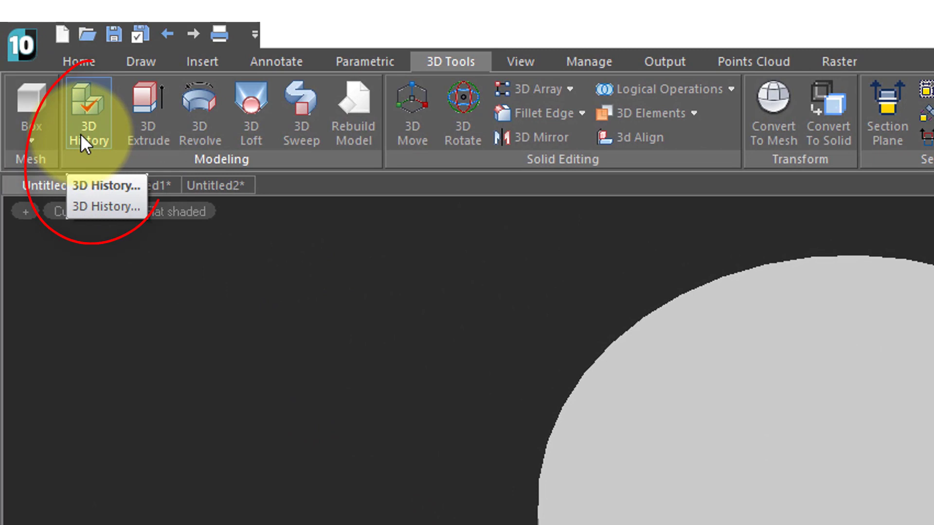
Show the 3D History and rename Part (4) as Cylinder.
{"action": "left_click", "coordinate": [87, 130]}
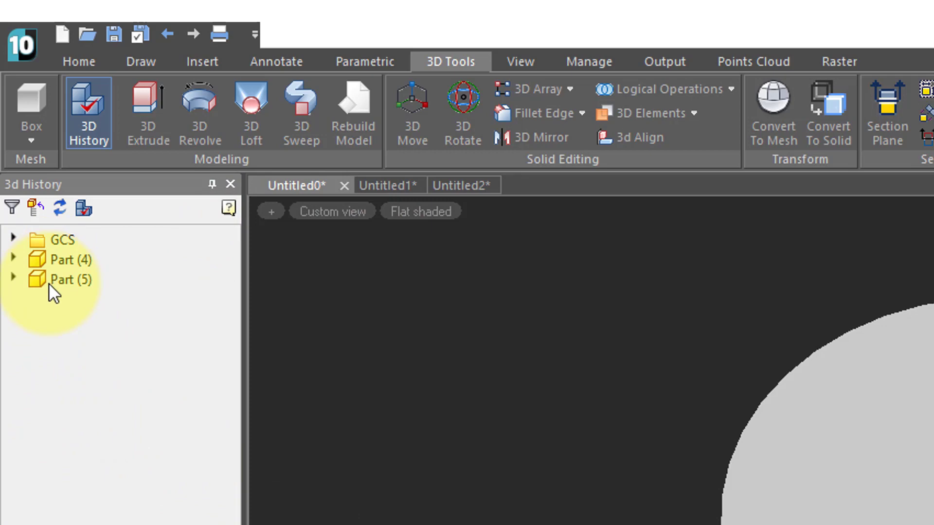
{"action": "right_click", "coordinate": [86, 277]}
{"action": "left_click", "coordinate": [104, 302]}
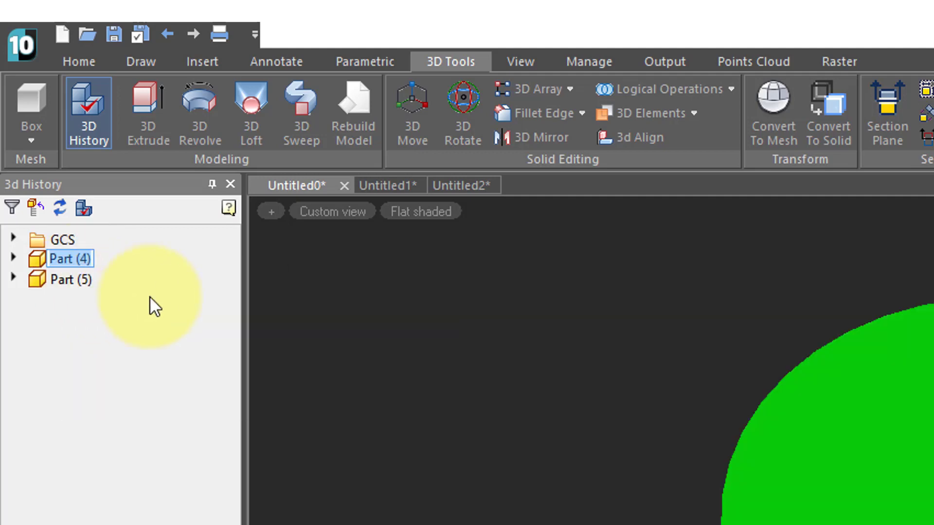
{"action": "type", "text": "Cylinder"}
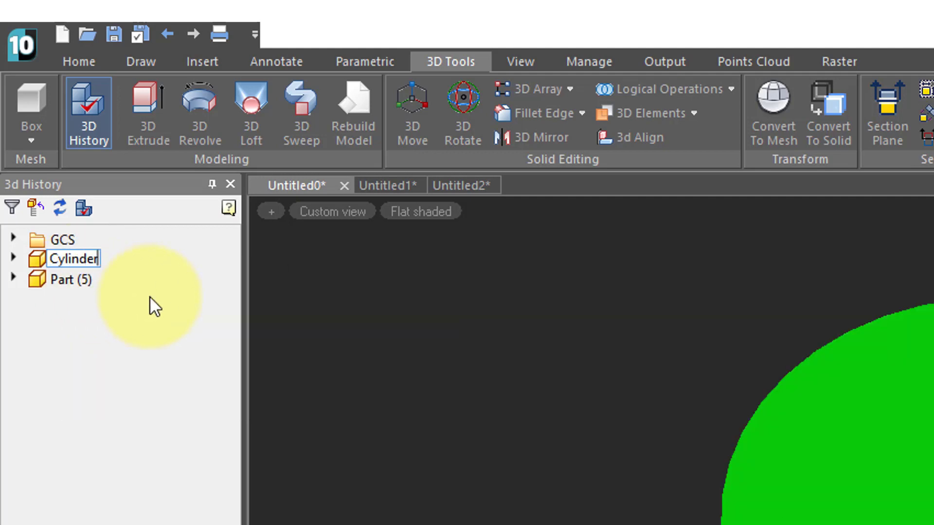
Expand the Cylinder part's history and examine its planar sketch and extrude feature in the model.
{"action": "left_click", "coordinate": [14, 258]}
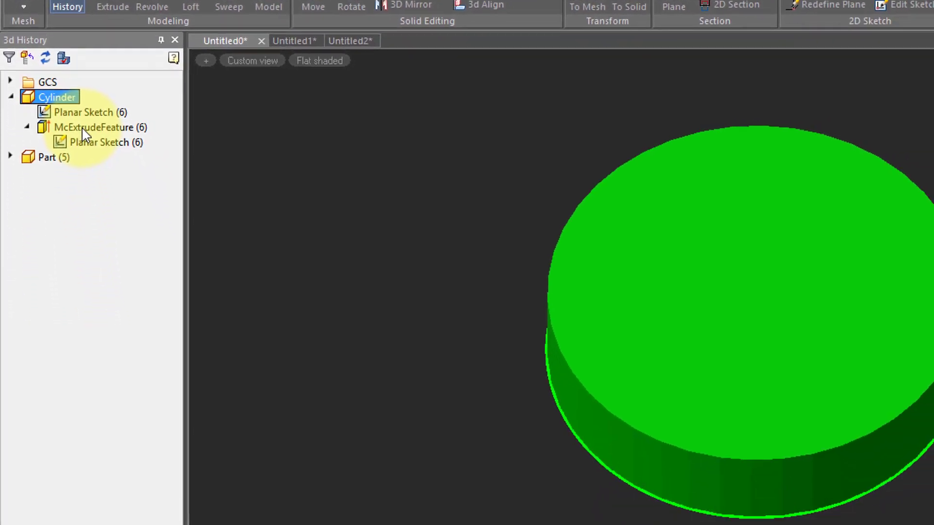
{"action": "left_click", "coordinate": [95, 114]}
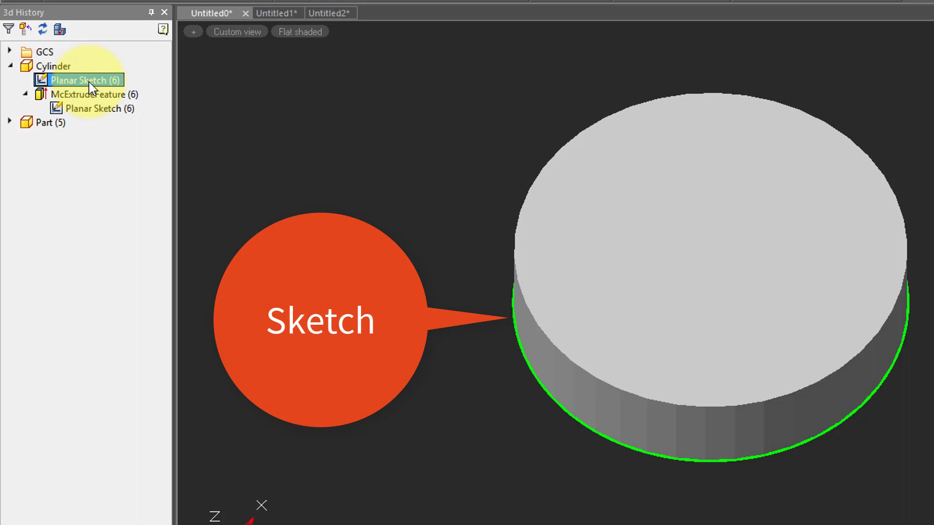
{"action": "left_click", "coordinate": [92, 94]}
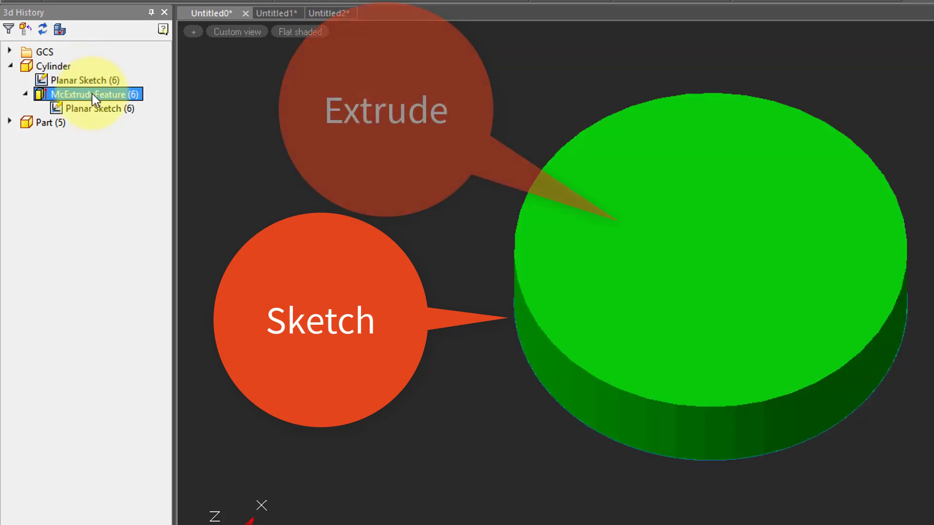
Suppress the Cylinder's McExtrudeFeature (6) in the 3D History, and unsuppress it again.
{"action": "right_click", "coordinate": [92, 93]}
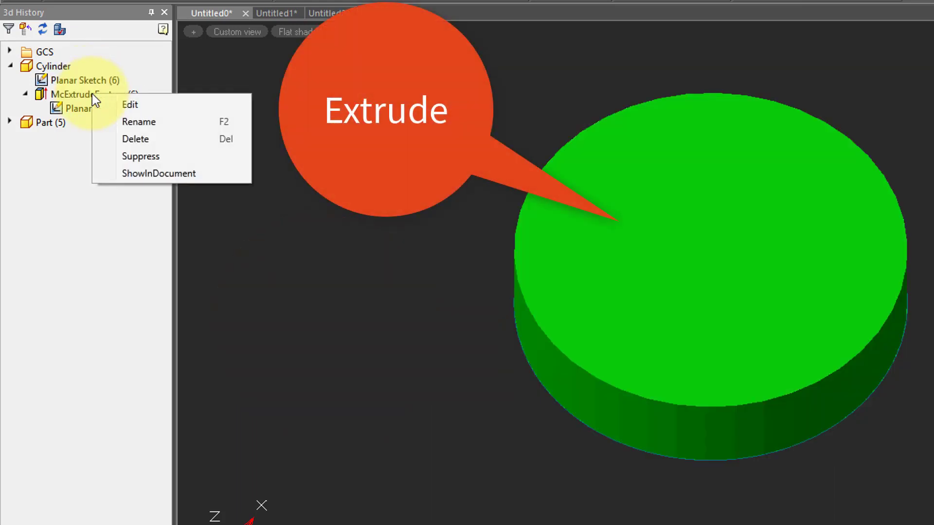
{"action": "left_click", "coordinate": [134, 156]}
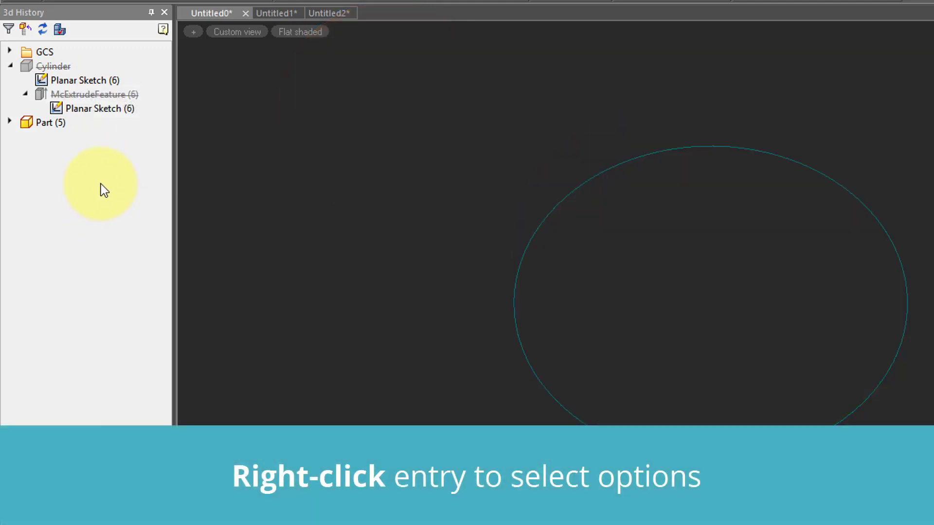
{"action": "right_click", "coordinate": [111, 95]}
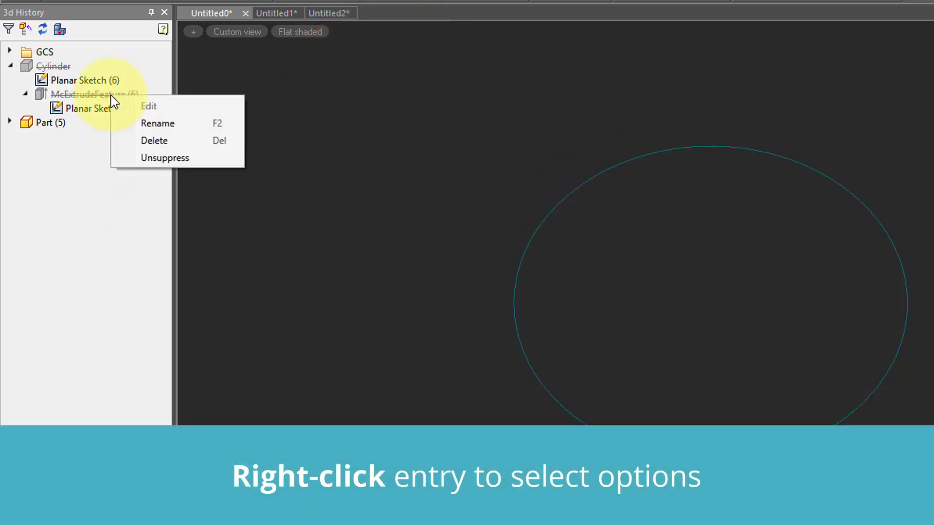
{"action": "left_click", "coordinate": [163, 157]}
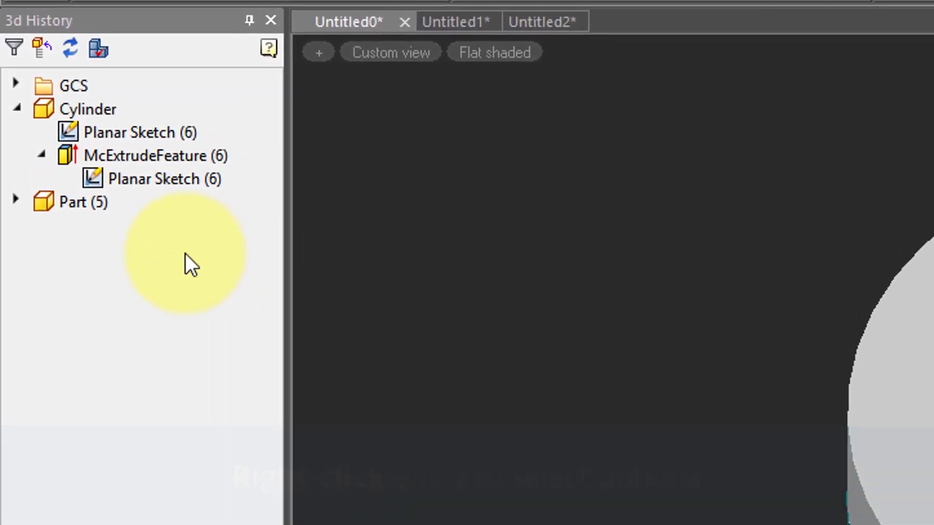
Edit the Cylinder's extrude feature, try an extrusion distance of 200, and close the 3D Extrude settings without applying them.
{"action": "right_click", "coordinate": [169, 157]}
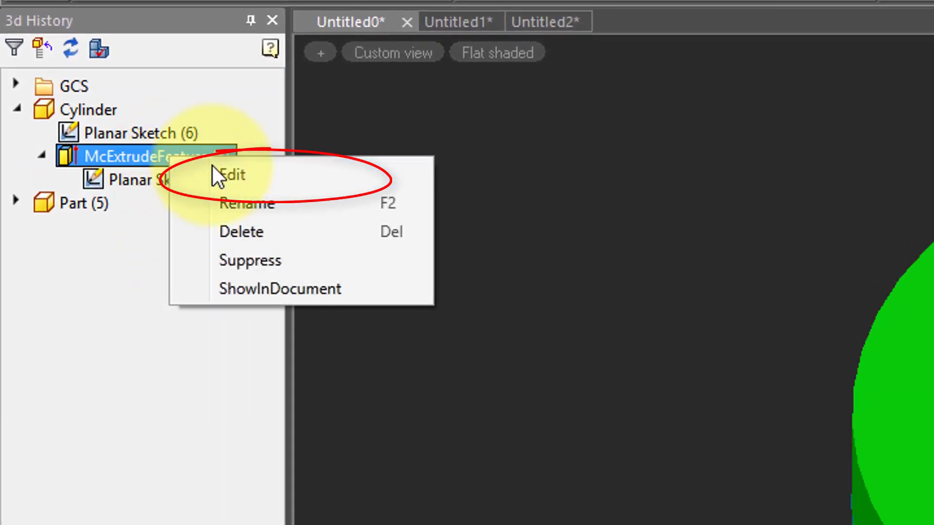
{"action": "left_click", "coordinate": [214, 168]}
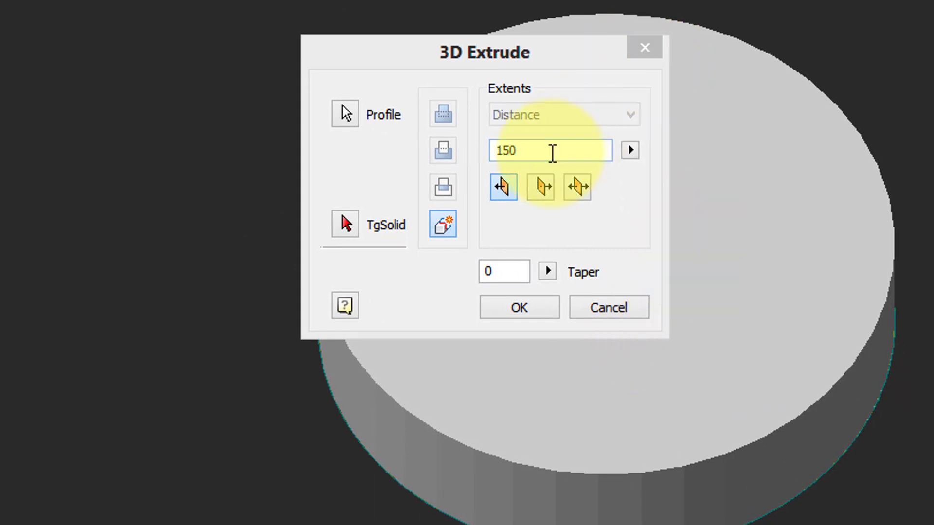
{"action": "left_click_drag", "start_coordinate": [552, 152], "coordinate": [473, 149]}
{"action": "type", "text": "200"}
{"action": "key", "text": "Tab"}
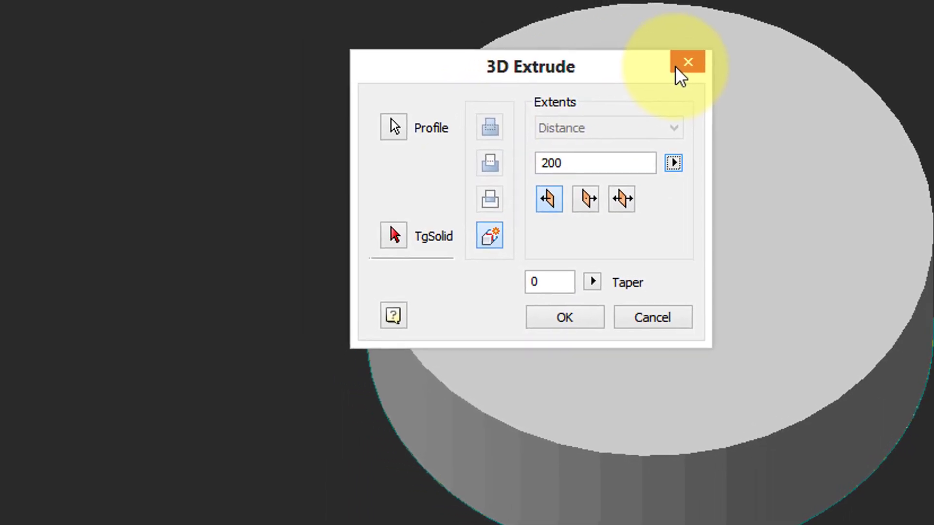
{"action": "left_click", "coordinate": [644, 47]}
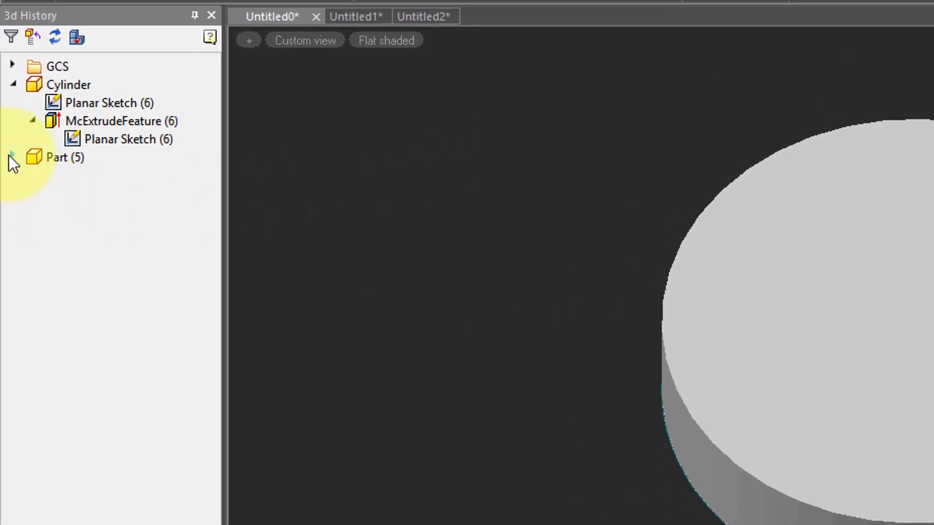
Expand Part (5) and its extrude features in the 3D History, and show the hidden Planar Sketch (9) in the model.
{"action": "left_click", "coordinate": [11, 157]}
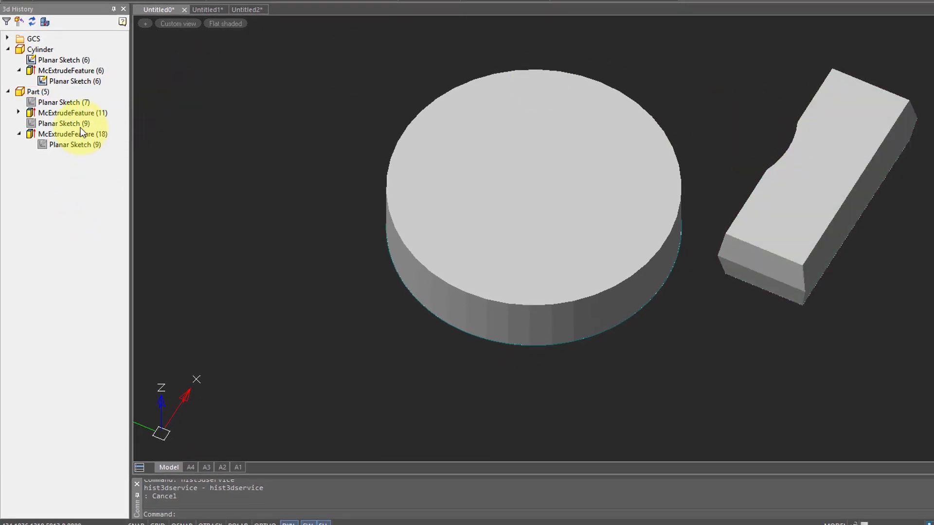
{"action": "right_click", "coordinate": [78, 155]}
{"action": "left_click", "coordinate": [75, 155]}
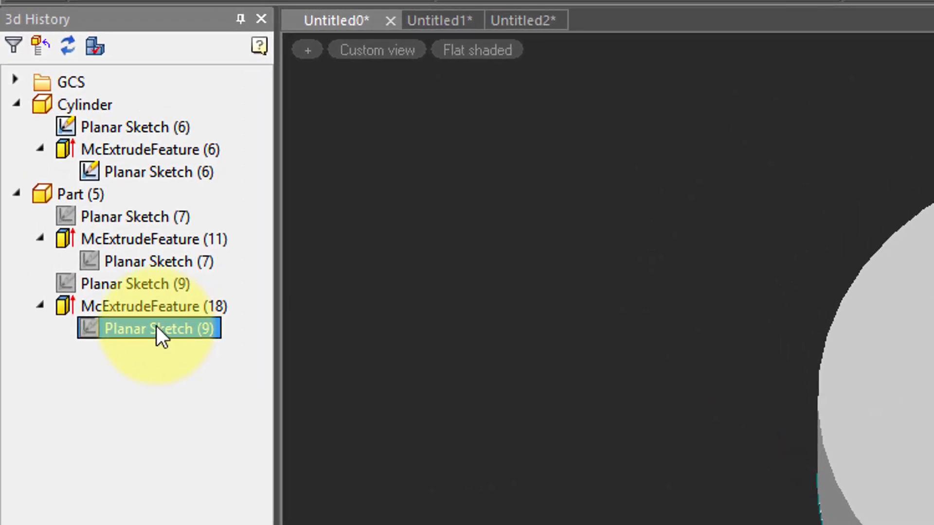
{"action": "right_click", "coordinate": [157, 328]}
{"action": "left_click", "coordinate": [234, 421]}
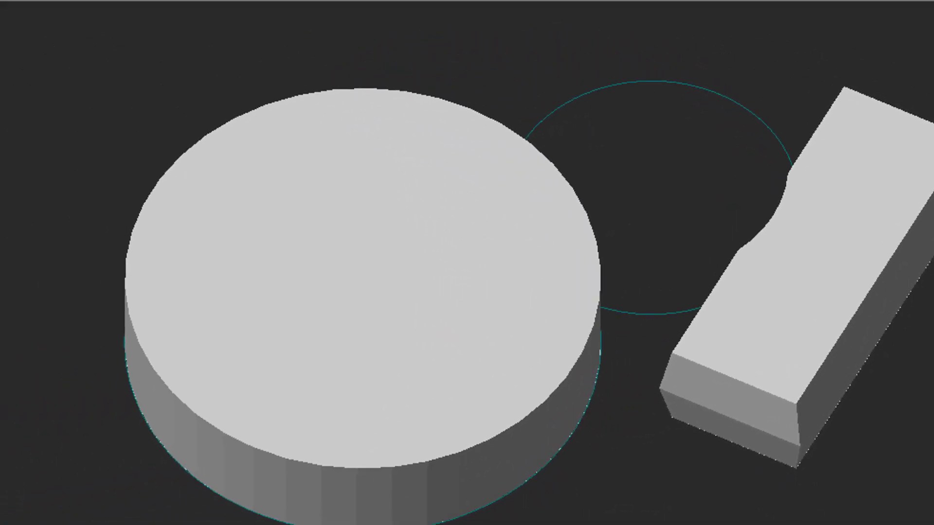
Edit Part (5)'s McExtrudeFeature (18), change its Boolean operation to intersect, and apply the change.
{"action": "right_click", "coordinate": [78, 224]}
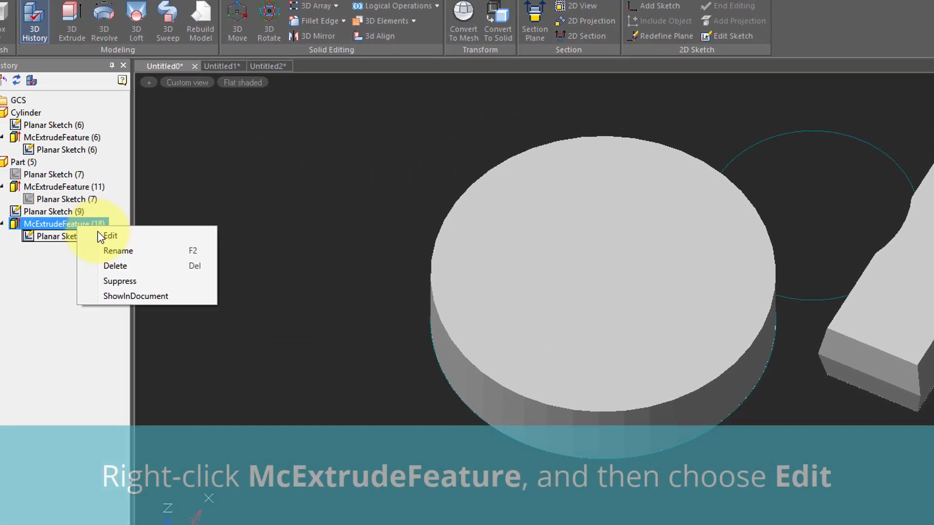
{"action": "left_click", "coordinate": [109, 236]}
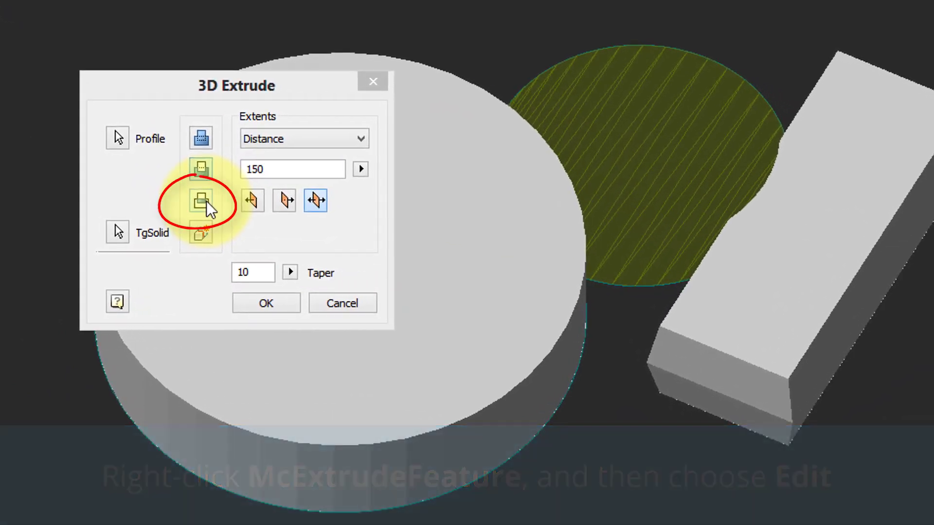
{"action": "left_click", "coordinate": [204, 200]}
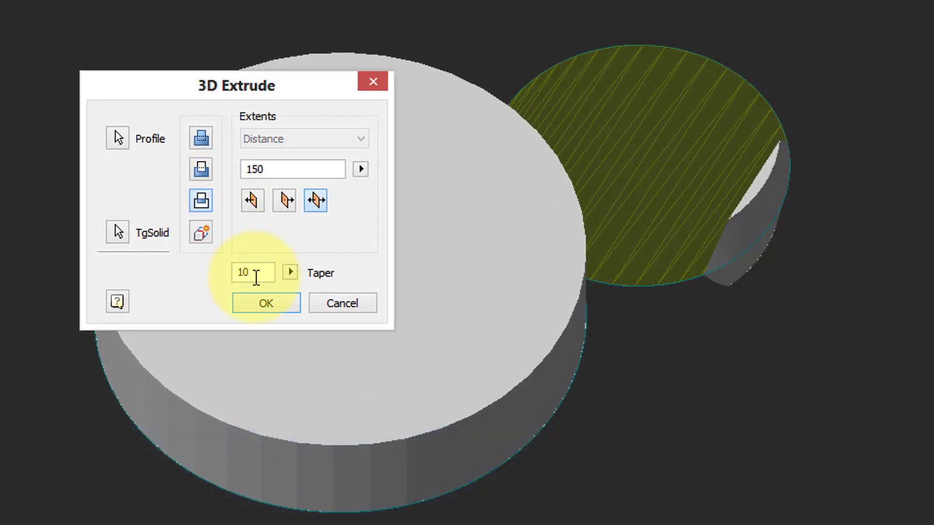
{"action": "left_click", "coordinate": [264, 302]}
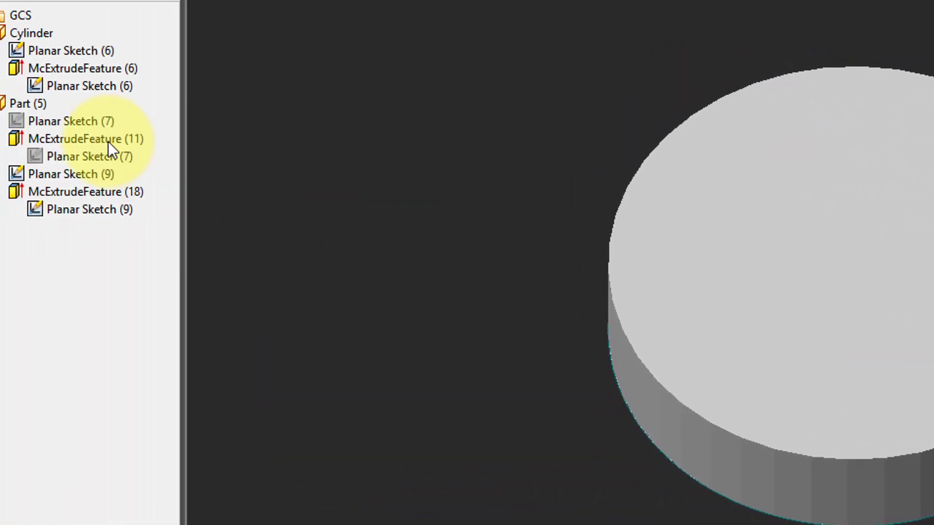
Show the hidden Planar Sketch (7) of Part (5) in the model.
{"action": "right_click", "coordinate": [85, 121]}
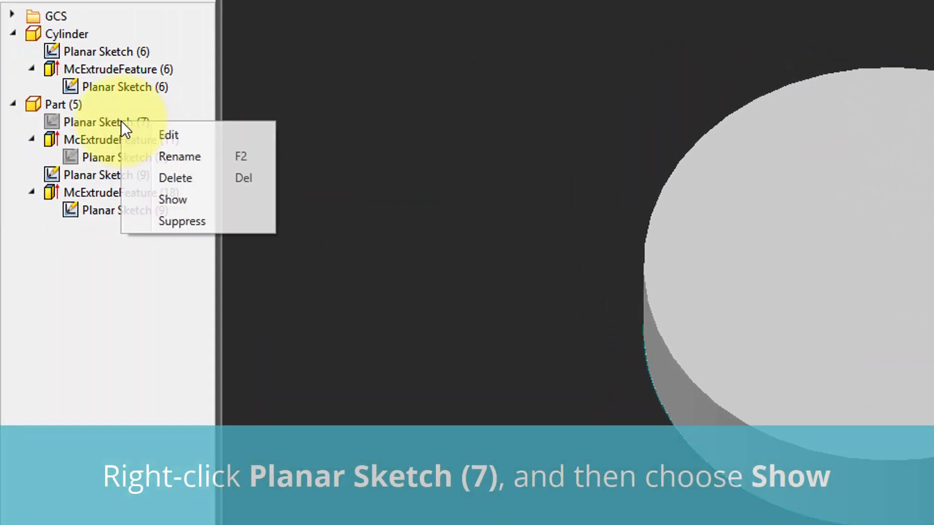